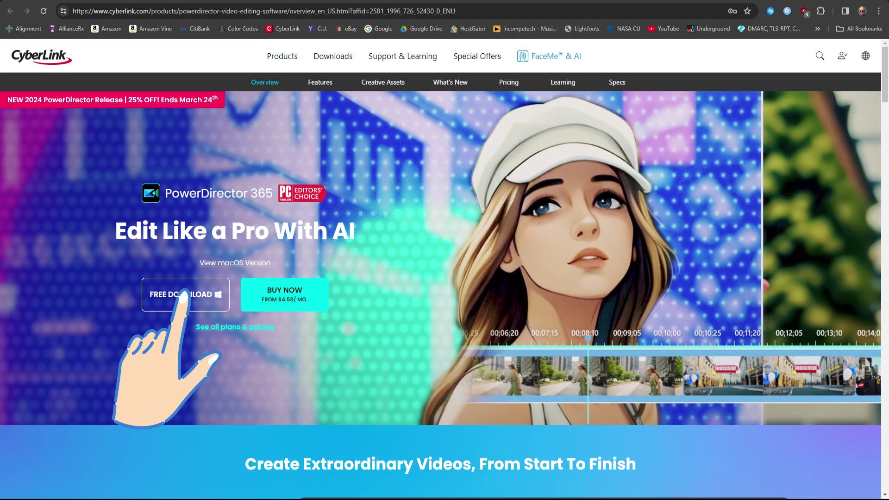
- Start the free PowerDirector 365 download from CyberLink's product overview page
left_click(186, 295)
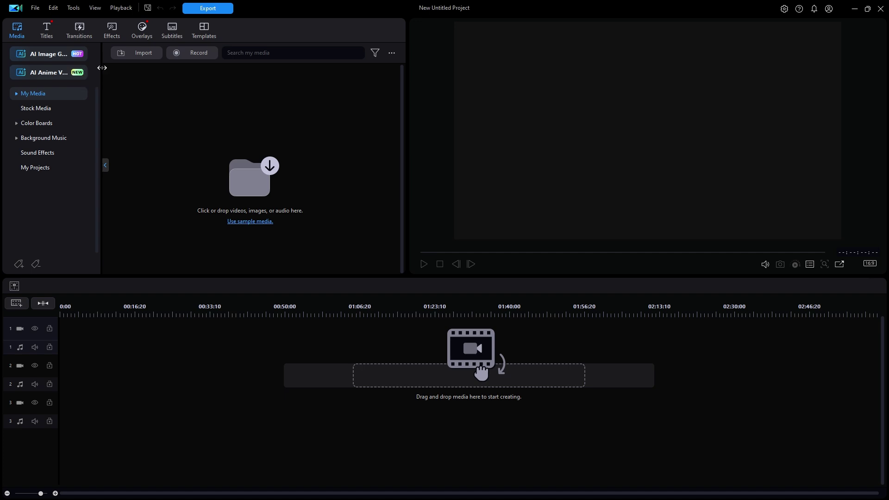
- Widen the media panel to show full tool names, check the Tools list, then launch AI Anime Video
left_click_drag(102, 71, 144, 71)
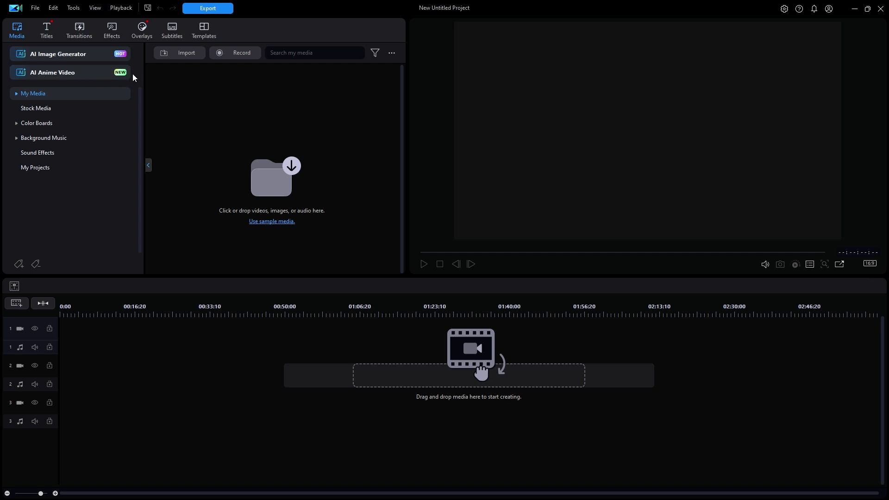
left_click(74, 7)
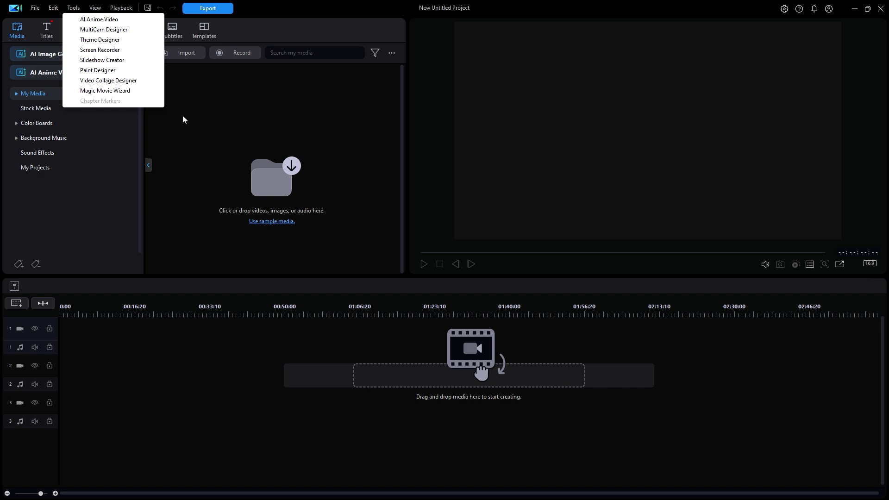
left_click(96, 246)
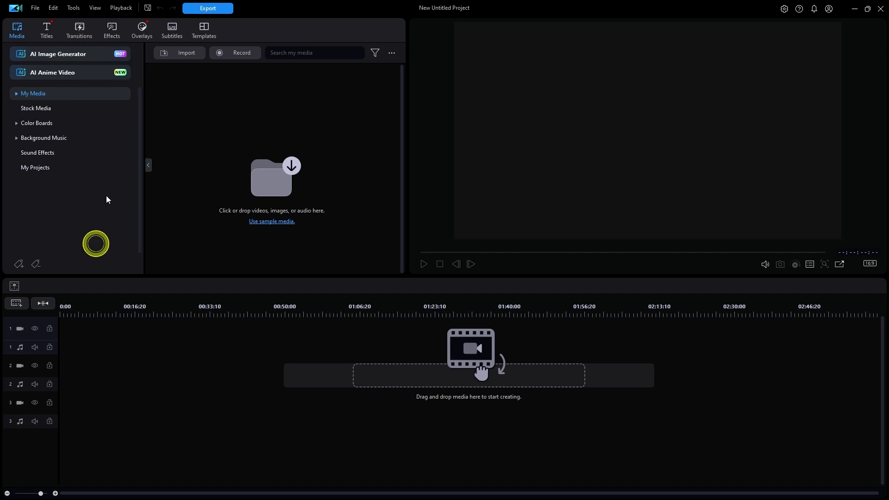
left_click(102, 74)
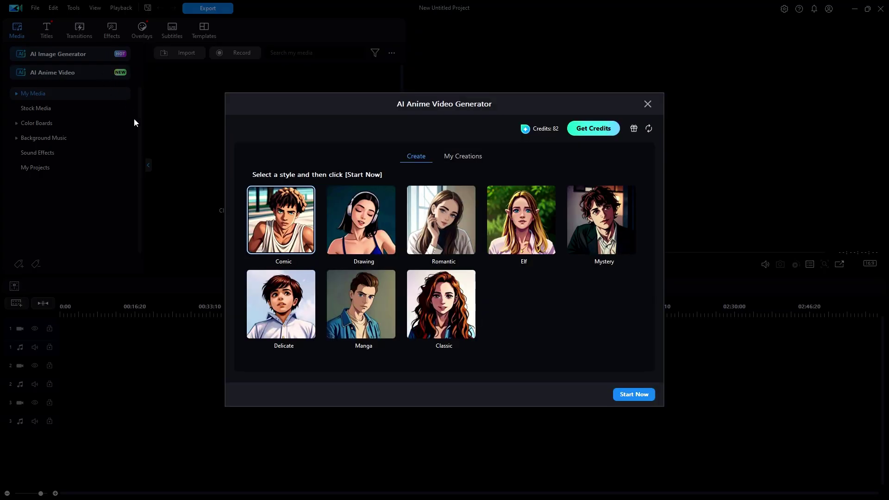
- Pick the Classic anime style and keep the 10 Second Video length
mouse_move(366, 222)
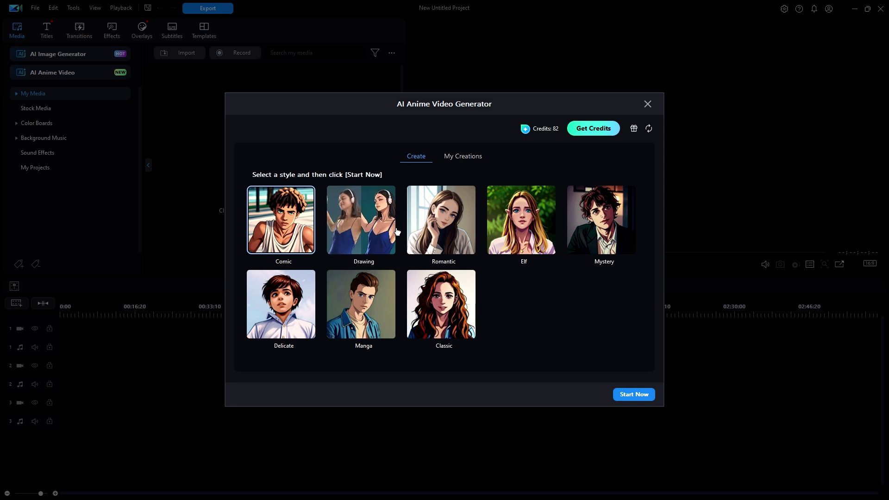
left_click(470, 280)
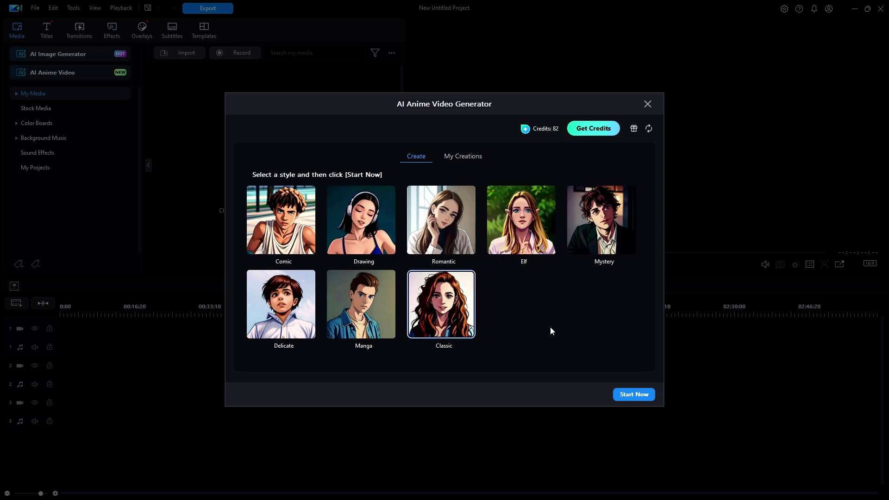
left_click(642, 399)
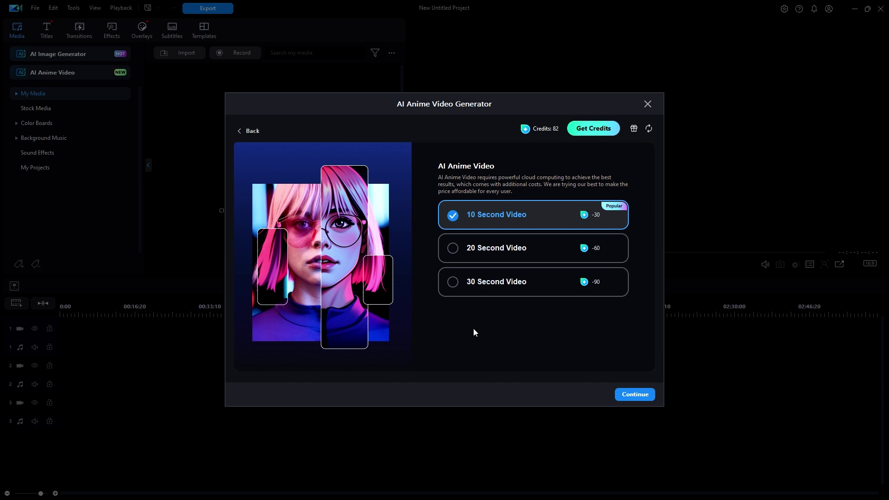
left_click(635, 395)
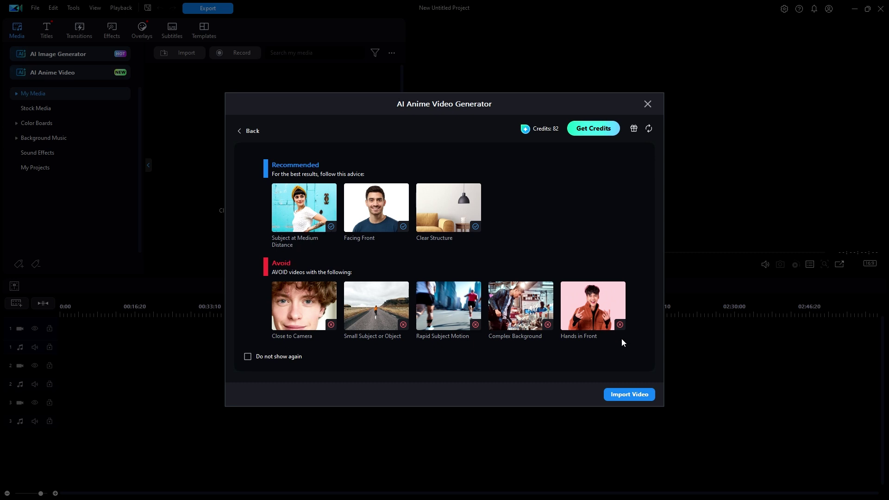
left_click(635, 394)
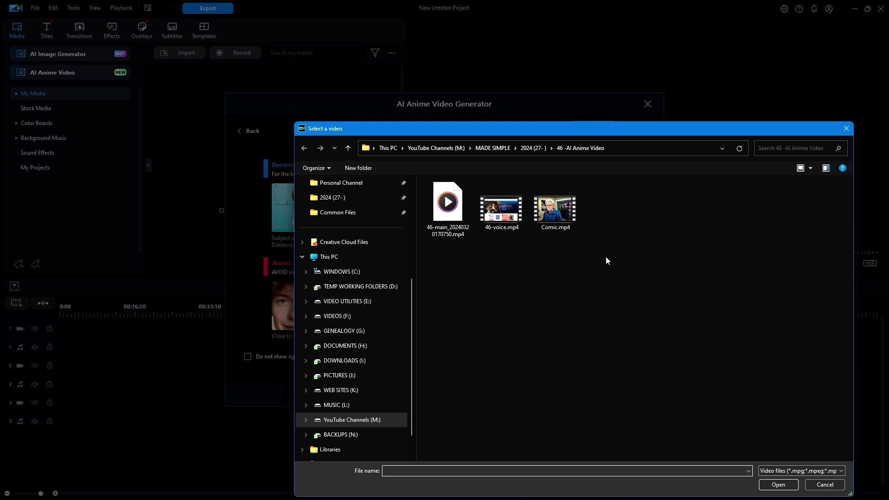
left_click_drag(657, 129, 488, 53)
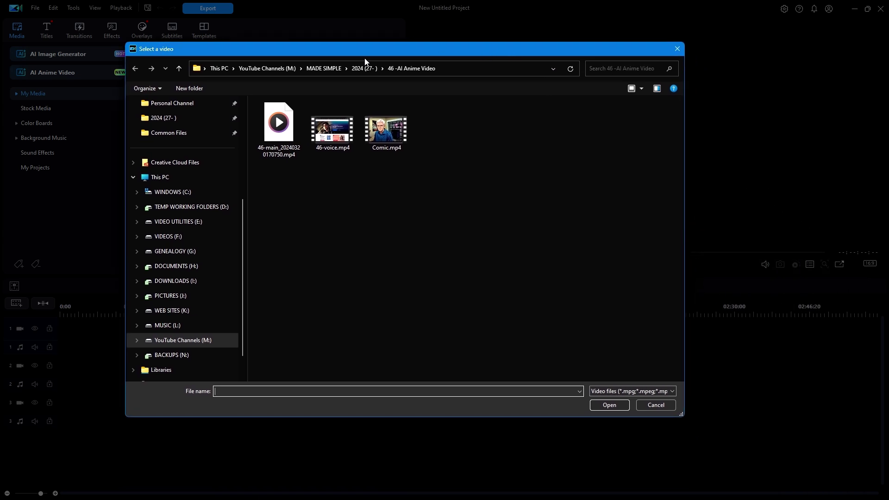
left_click(657, 405)
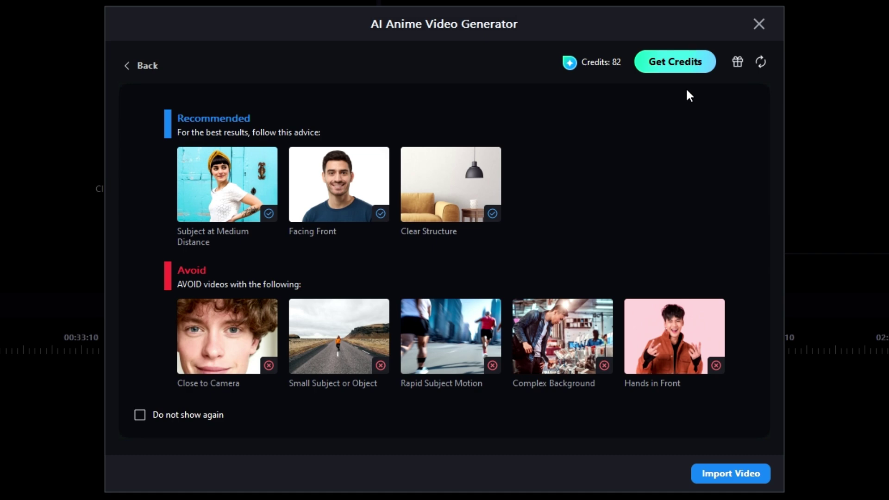
- Open Get Credits and view the packs under Buy Credits
left_click(678, 62)
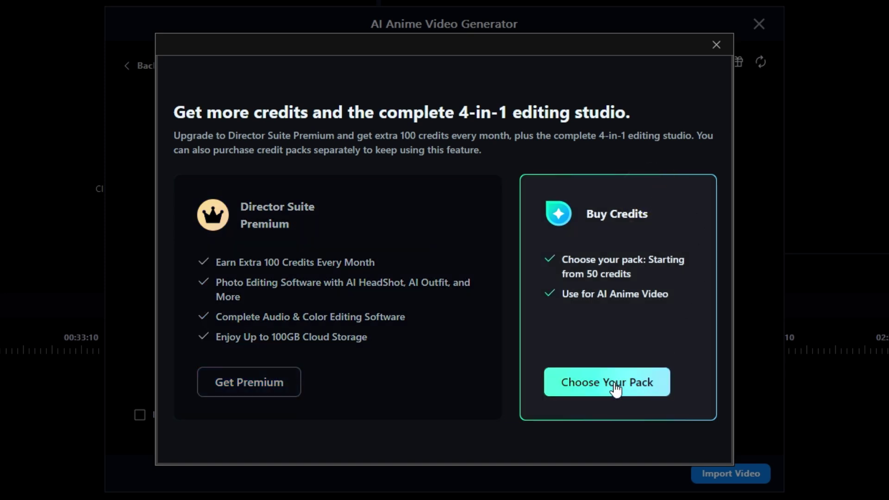
left_click(614, 386)
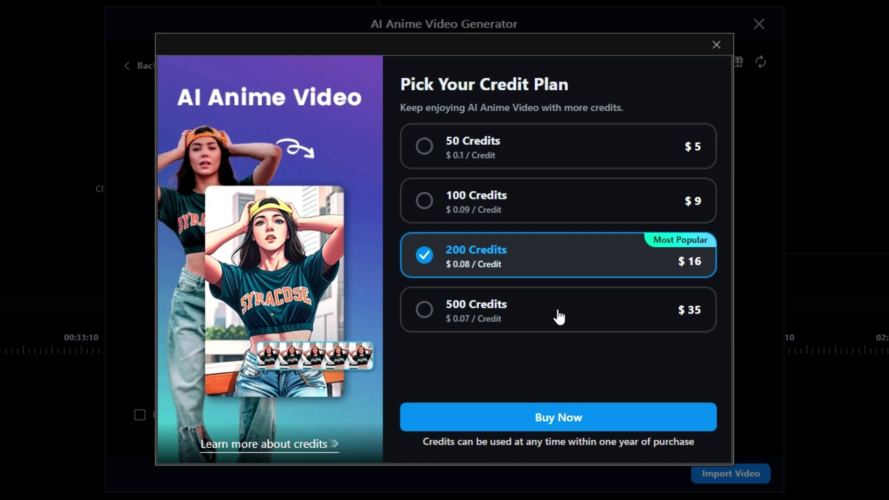
- Select the 50 Credits pack for $5
left_click(574, 146)
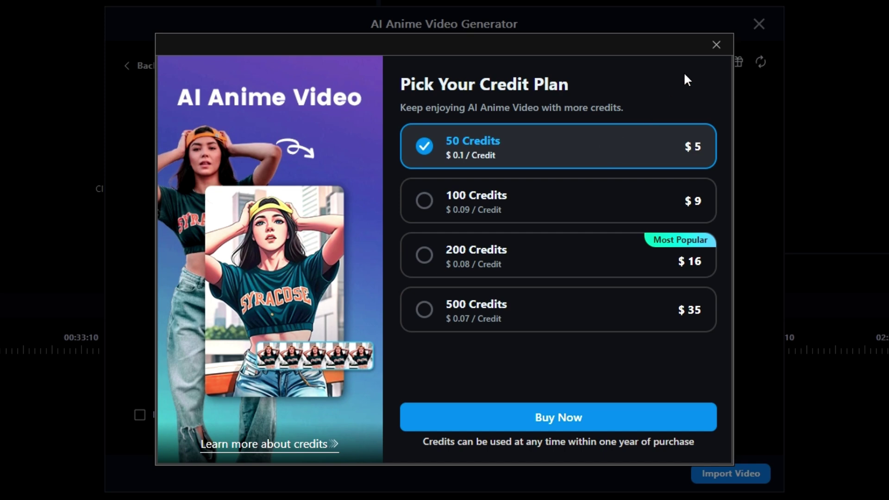
- Close the Pick Your Credit Plan popup without buying
left_click(713, 44)
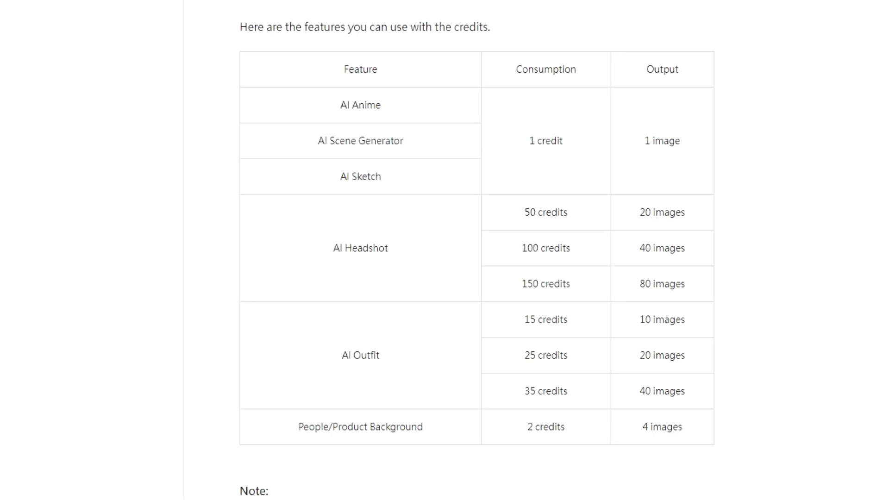
- Highlight the Consumption and Output headings of the credits table, then scroll down to the notes
left_click_drag(513, 70, 589, 77)
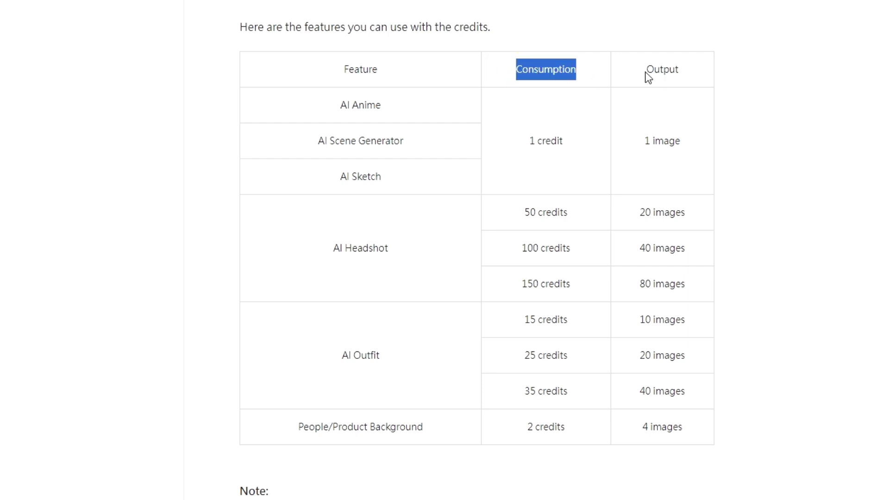
left_click_drag(645, 71, 688, 73)
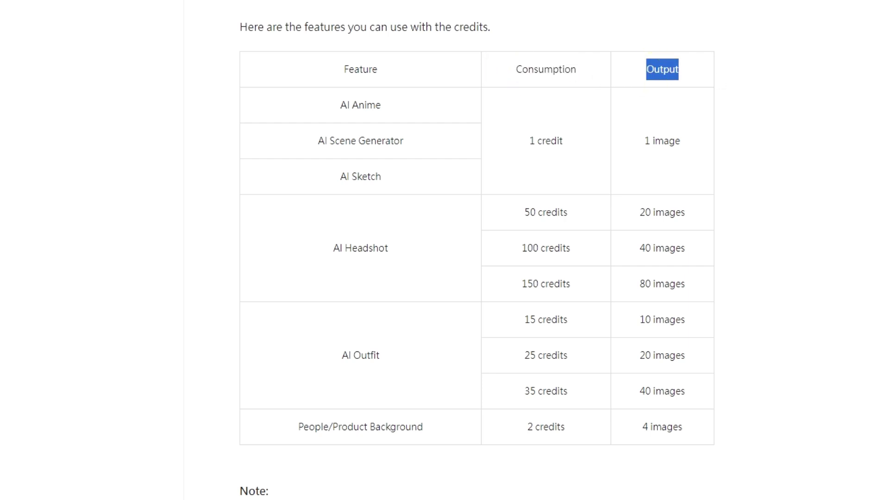
scroll(818, 310, "down", 5)
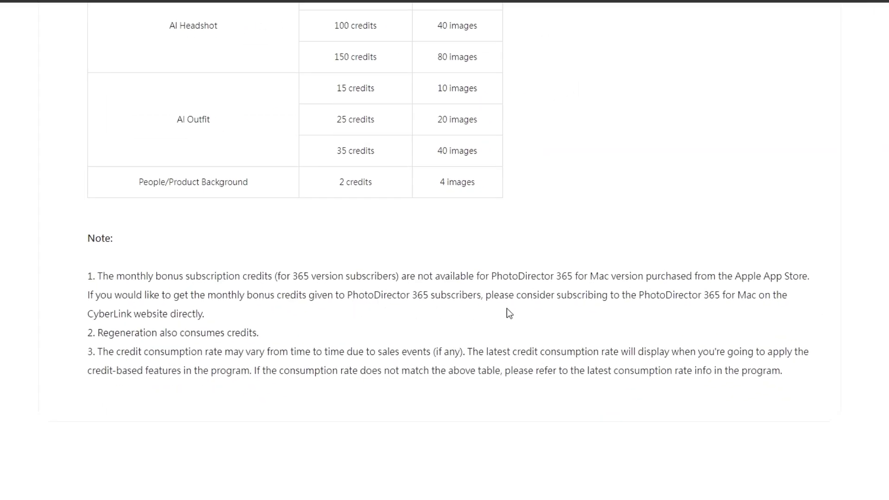
- Highlight the Apple App Store, no-bonus-credits and subscribe-on-CyberLink-website phrases in the notes
left_click(736, 277)
left_click_drag(740, 277, 815, 278)
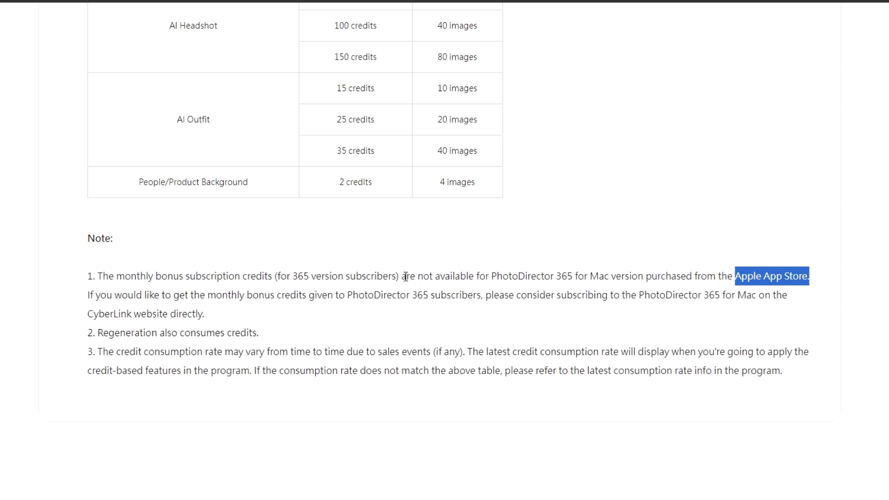
left_click_drag(401, 276, 519, 276)
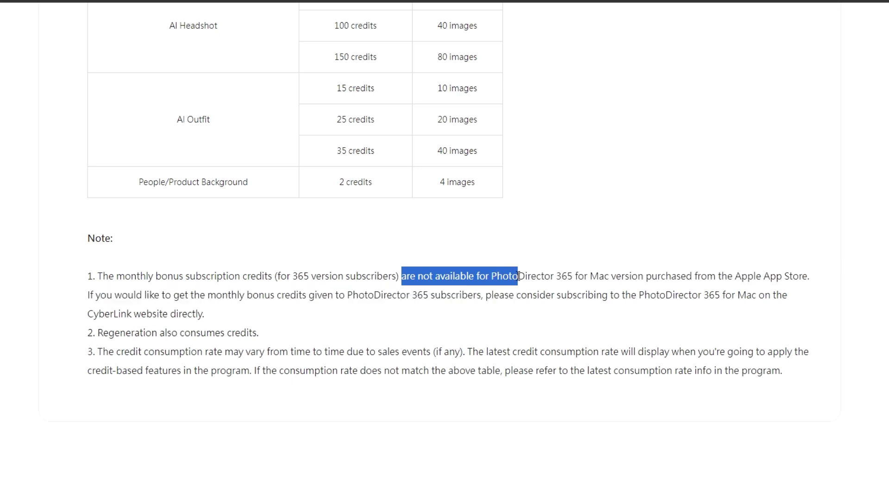
left_click(512, 319)
left_click_drag(486, 295, 513, 313)
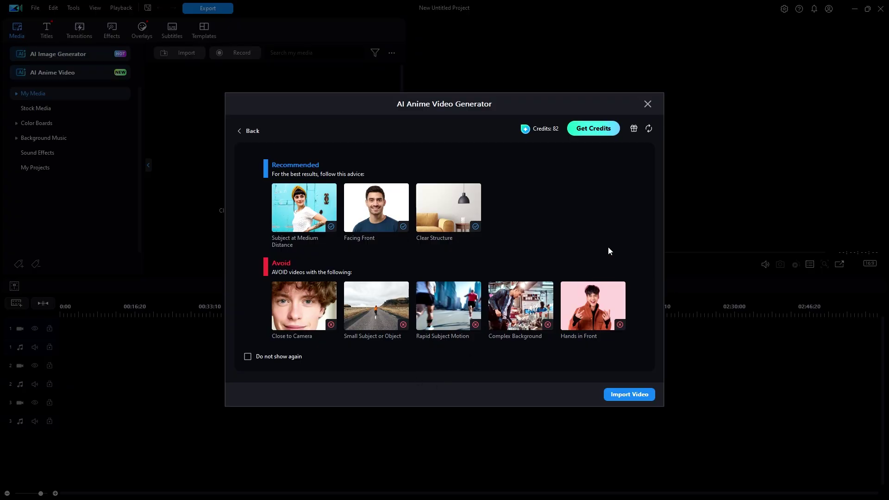
- Claim the daily free credits to reach 85, then return to the length options
left_click(634, 129)
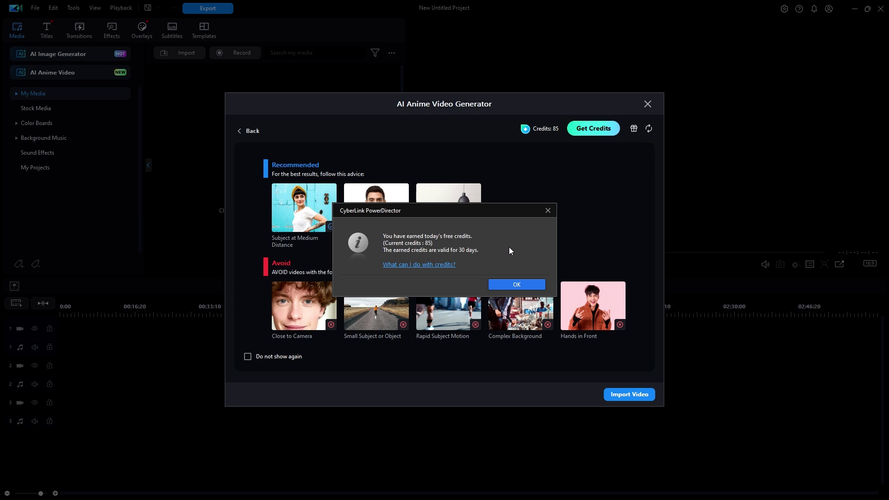
left_click(524, 289)
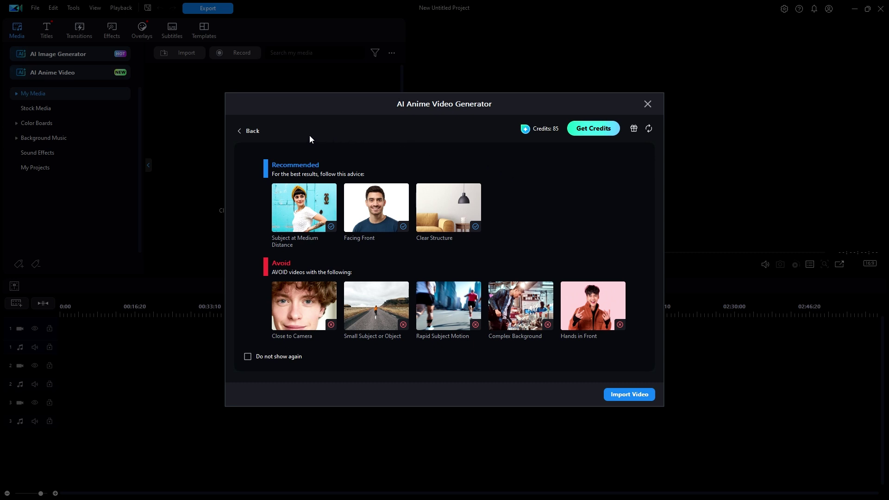
left_click(252, 132)
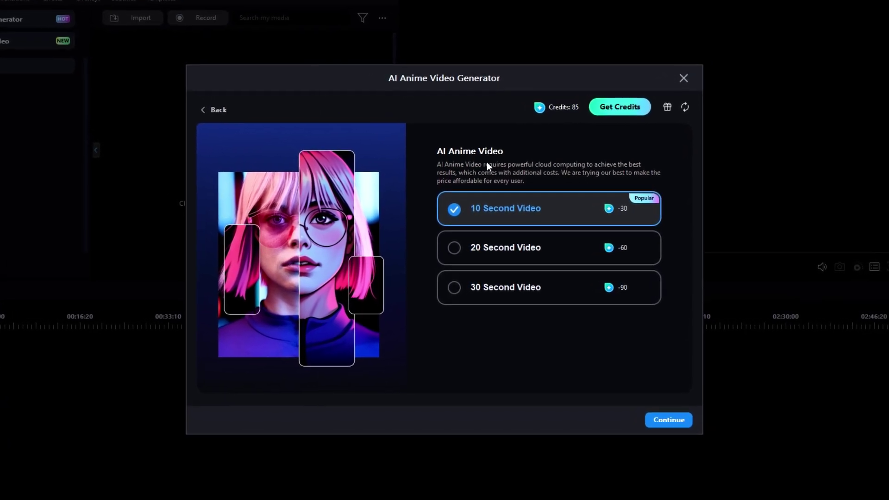
left_click(455, 168)
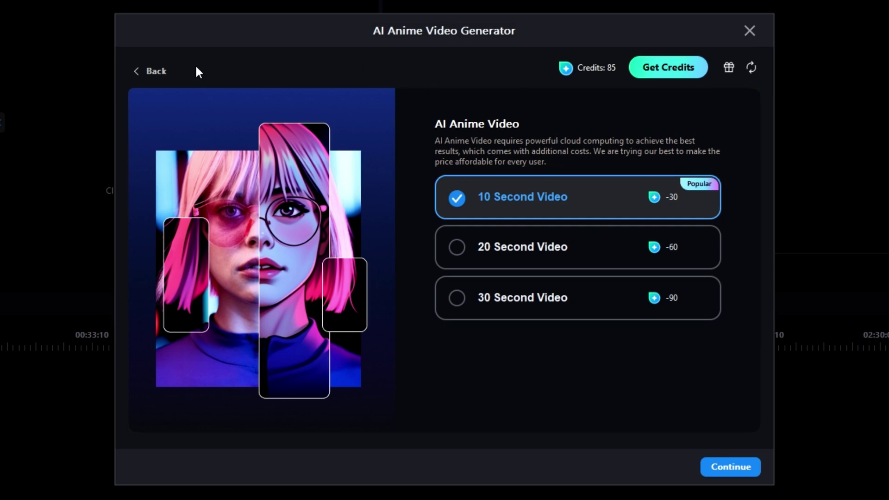
left_click(158, 71)
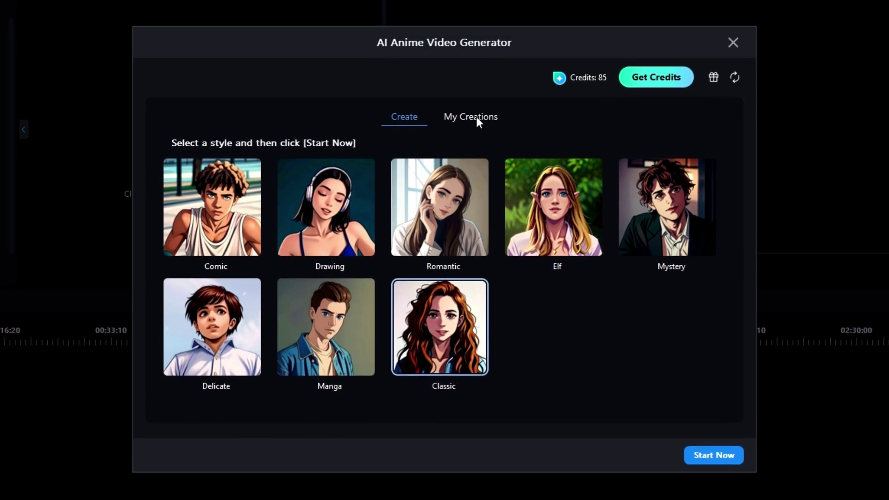
- Preview the Comic clip from My Creations, then close the AI Anime Video Generator
left_click(474, 117)
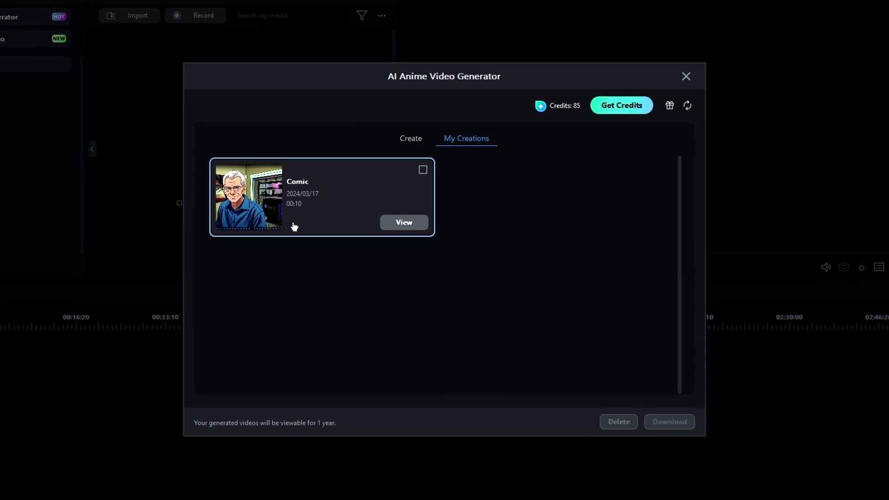
left_click(417, 226)
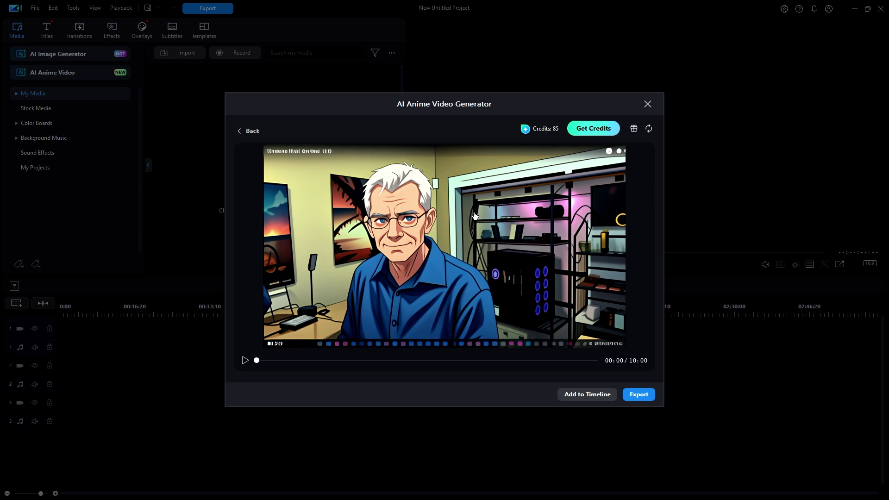
left_click(647, 104)
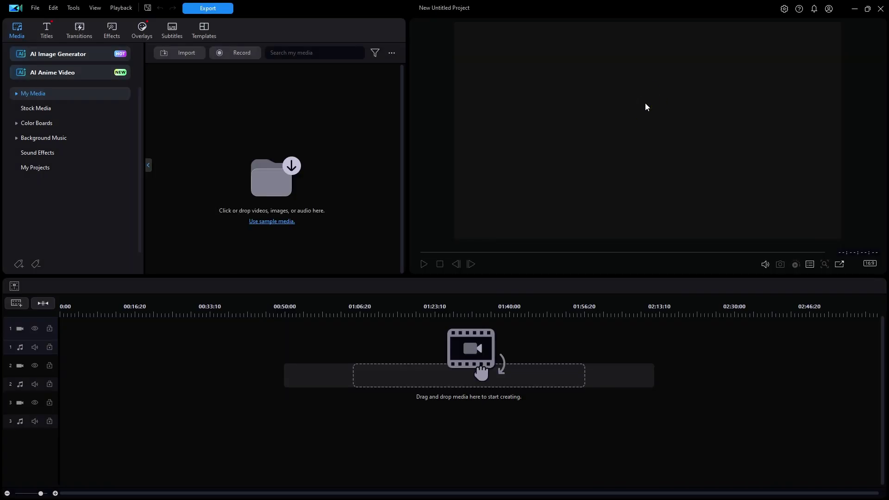